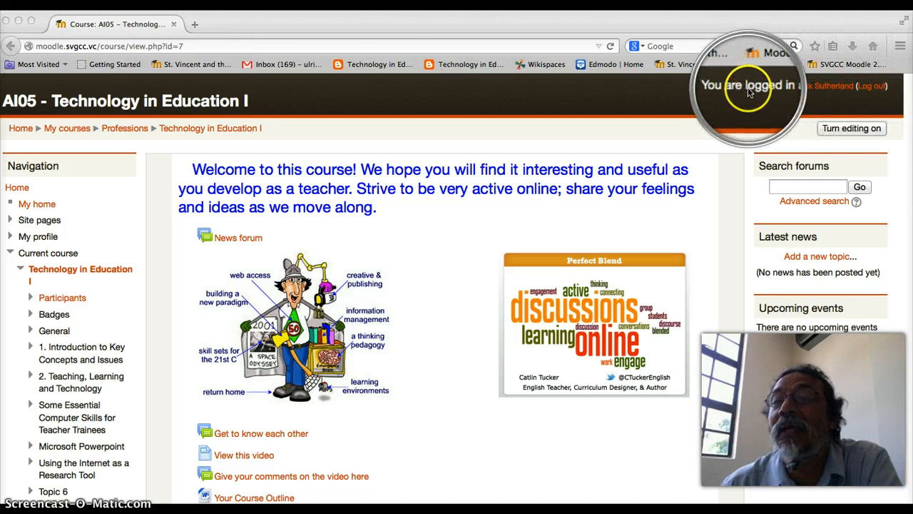
- Turn on editing for the Technology in Education I course and scroll to section 2
left_click(869, 96)
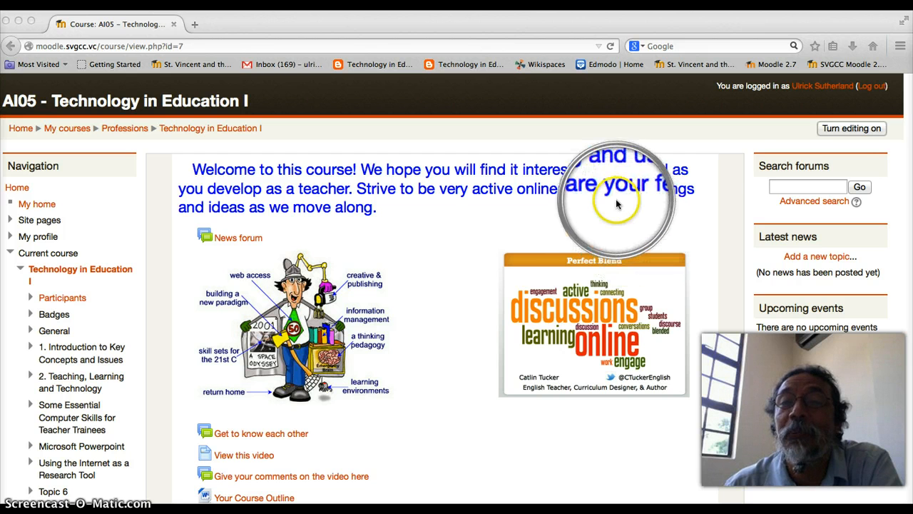
left_click(855, 130)
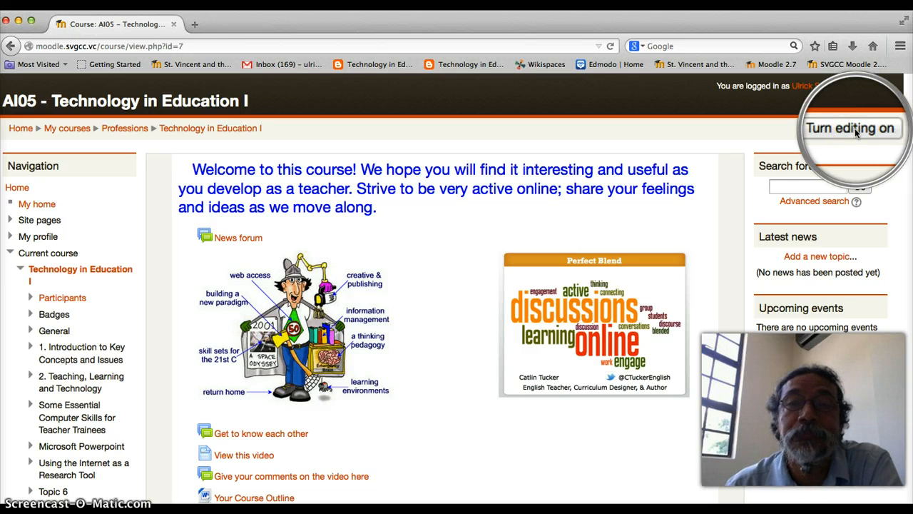
left_click(854, 128)
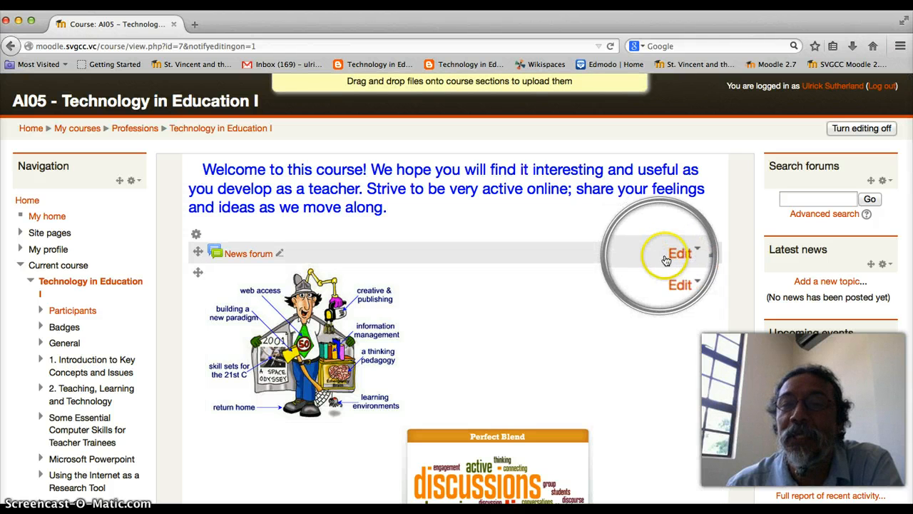
scroll(659, 366, "down", 2)
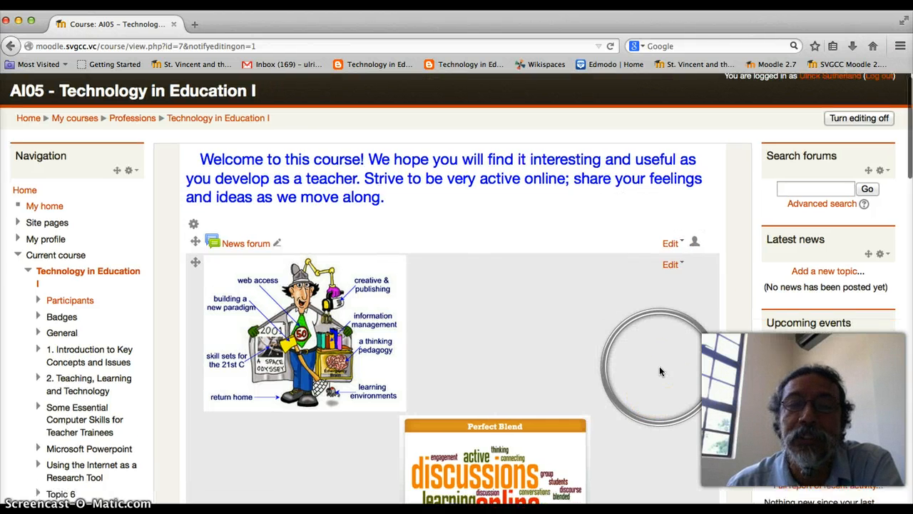
scroll(659, 371, "down", 1)
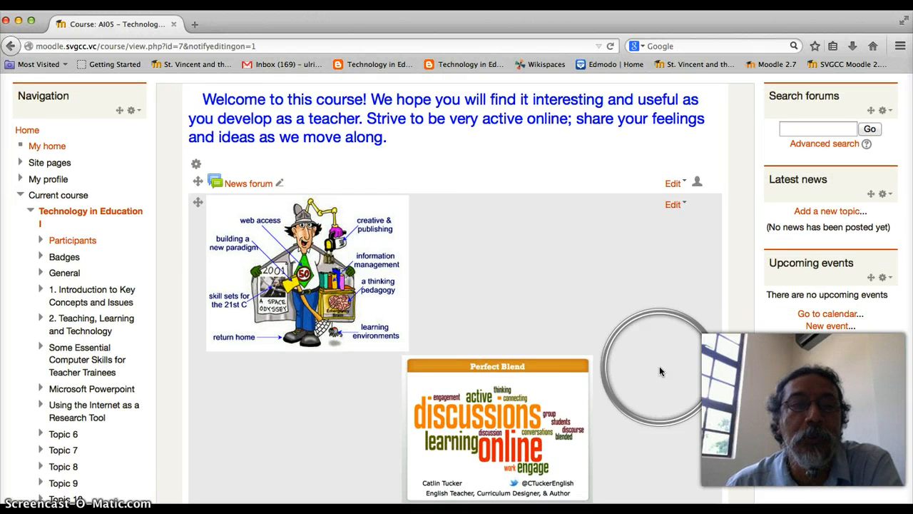
scroll(659, 369, "down", 5)
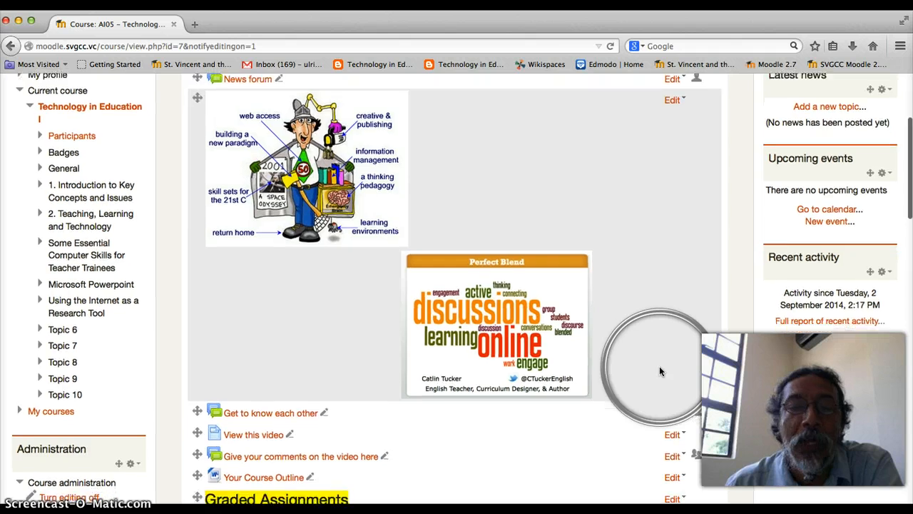
scroll(659, 366, "down", 5)
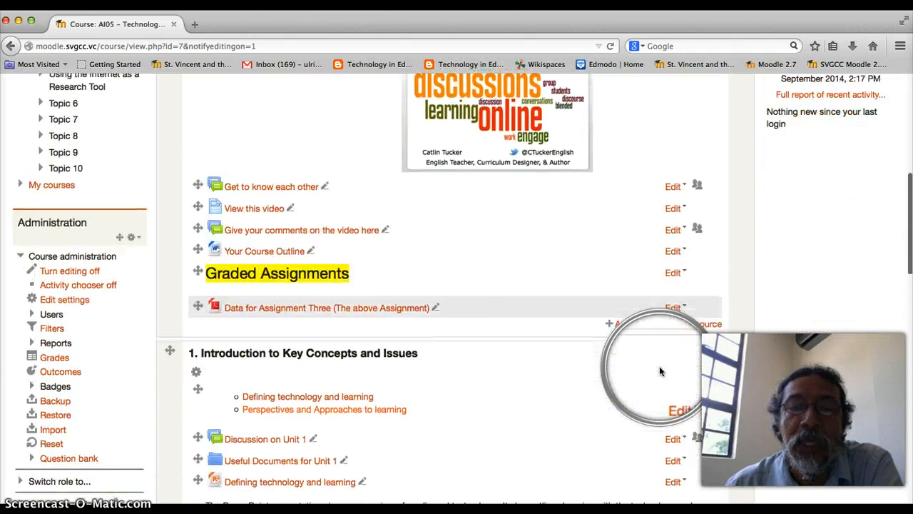
scroll(659, 366, "down", 3)
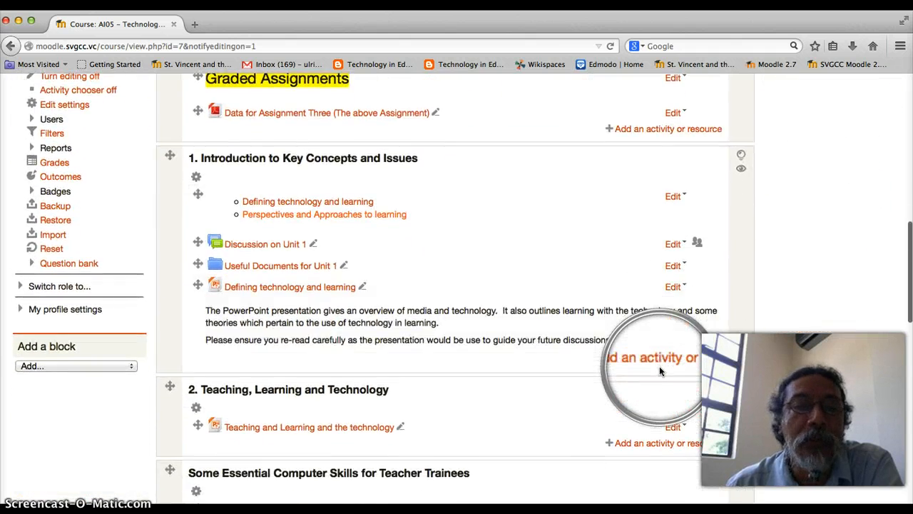
scroll(659, 366, "down", 1)
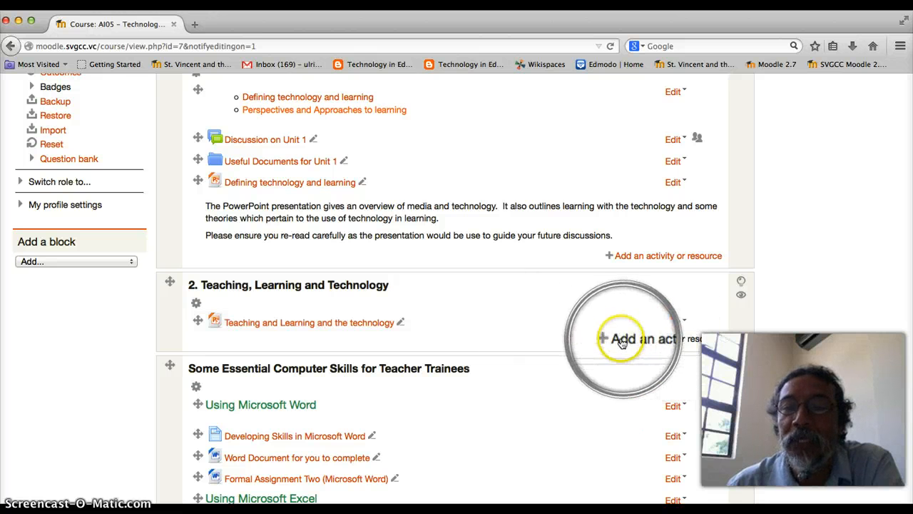
- Add a Blackboard Collaborate activity to section 2, Teaching, Learning and Technology
left_click(669, 341)
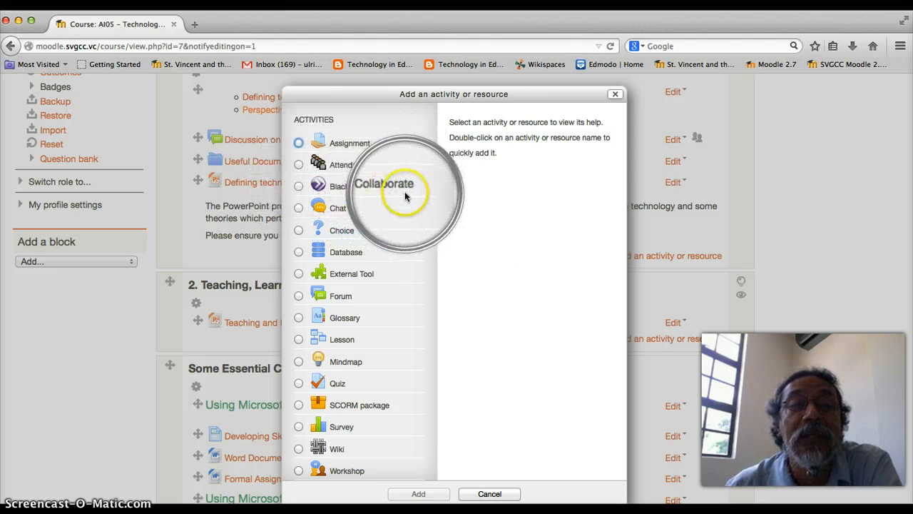
left_click(299, 187)
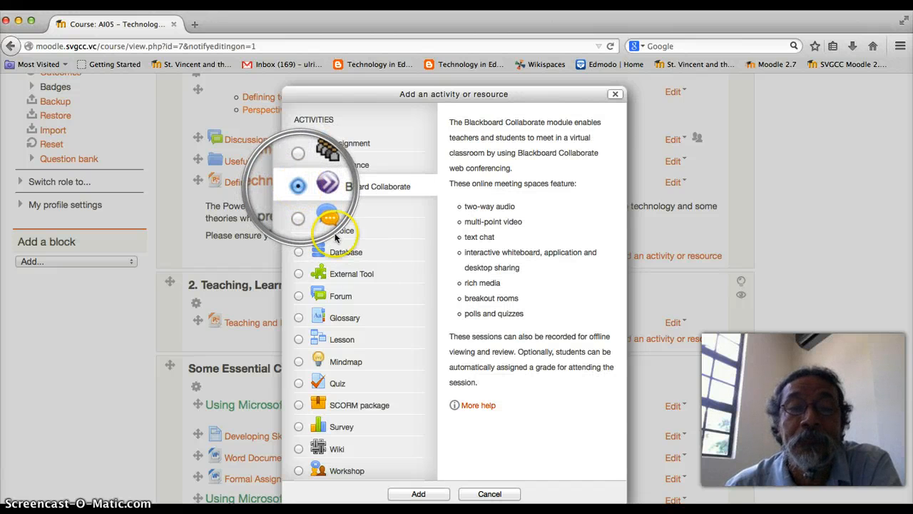
left_click(422, 495)
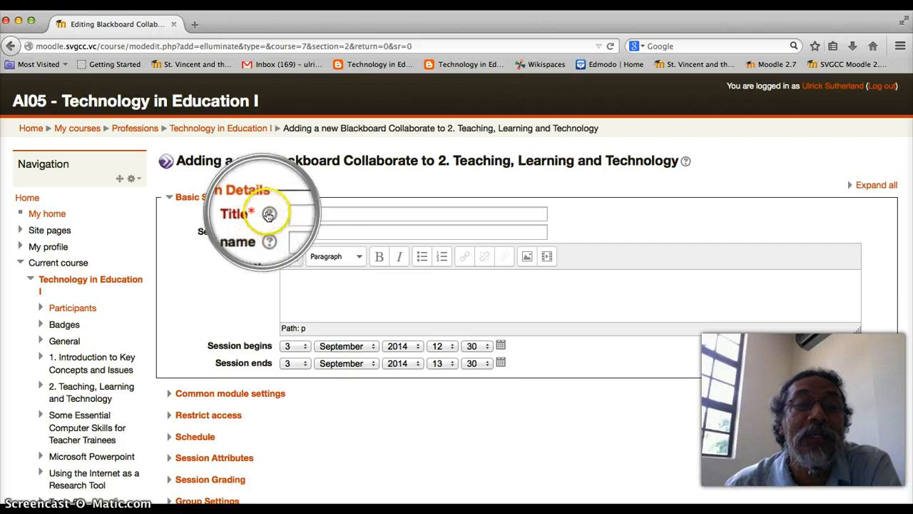
- Enter 'Test' as both the session Title and Session name
left_click(299, 216)
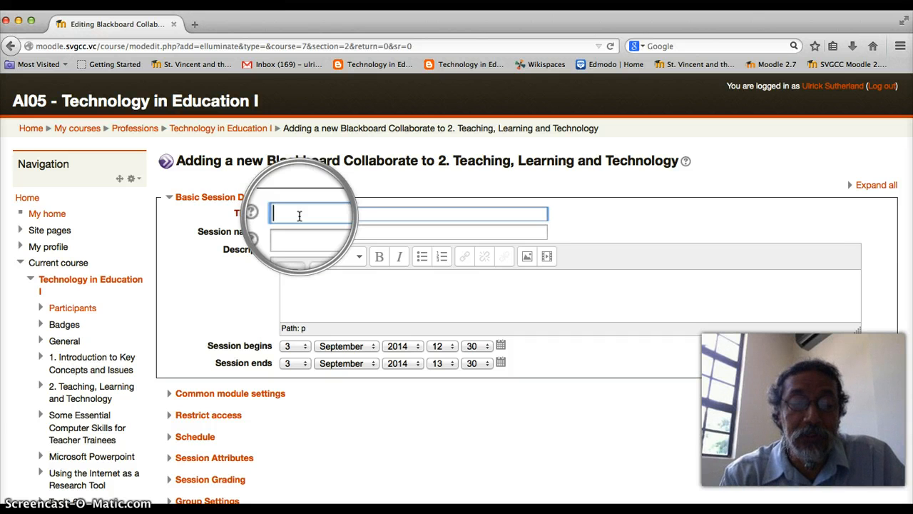
type("Test")
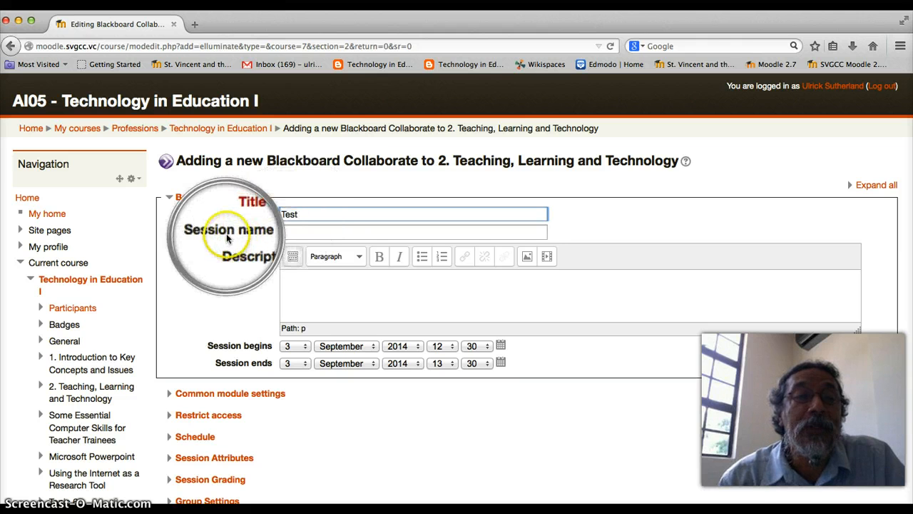
left_click(295, 232)
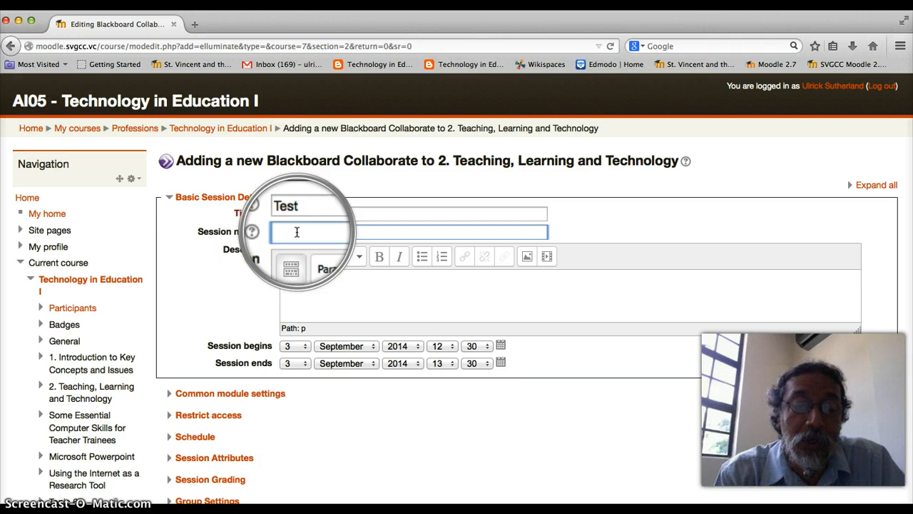
type("Test")
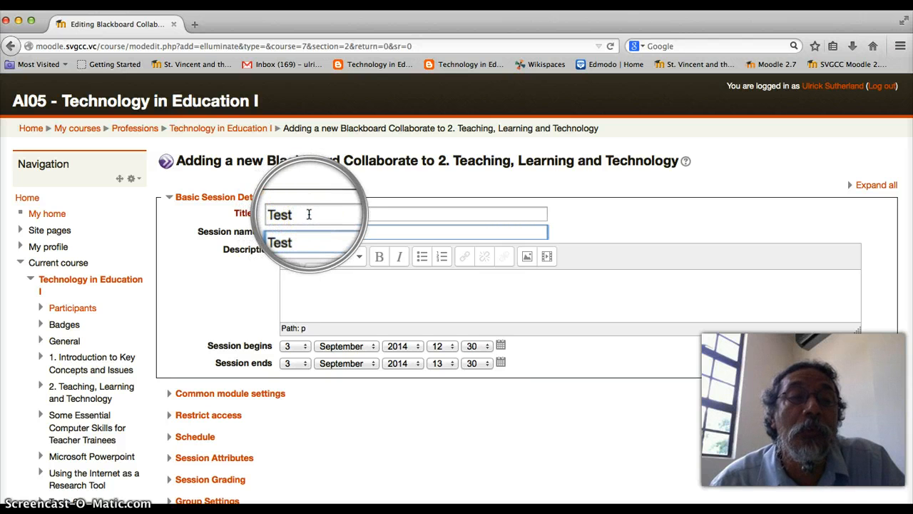
left_click(325, 214)
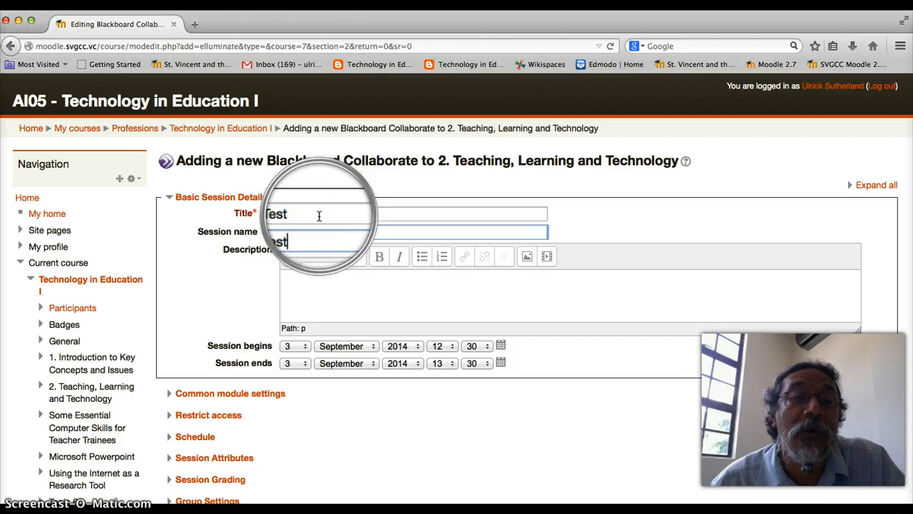
left_click(293, 245)
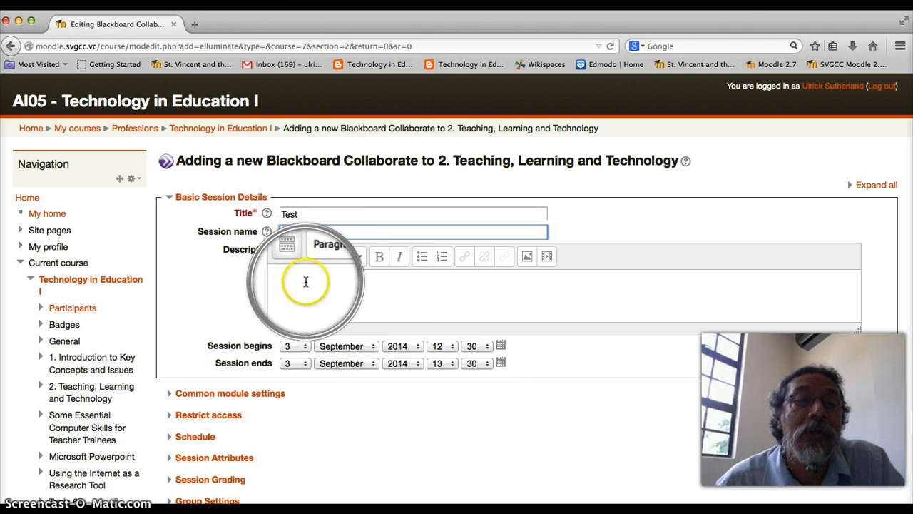
- Finish entering 'Test' and expand Common module settings, keeping visibility Show and No groups
type("Test")
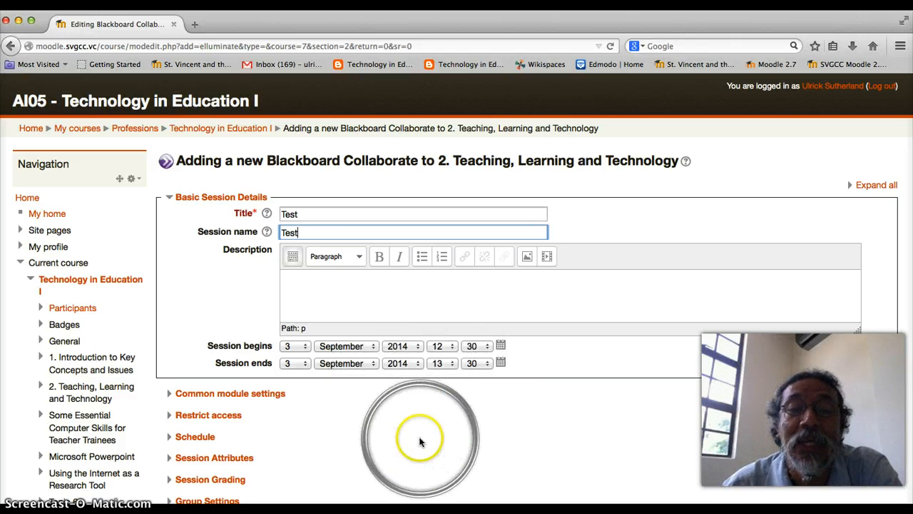
scroll(429, 448, "down", 3)
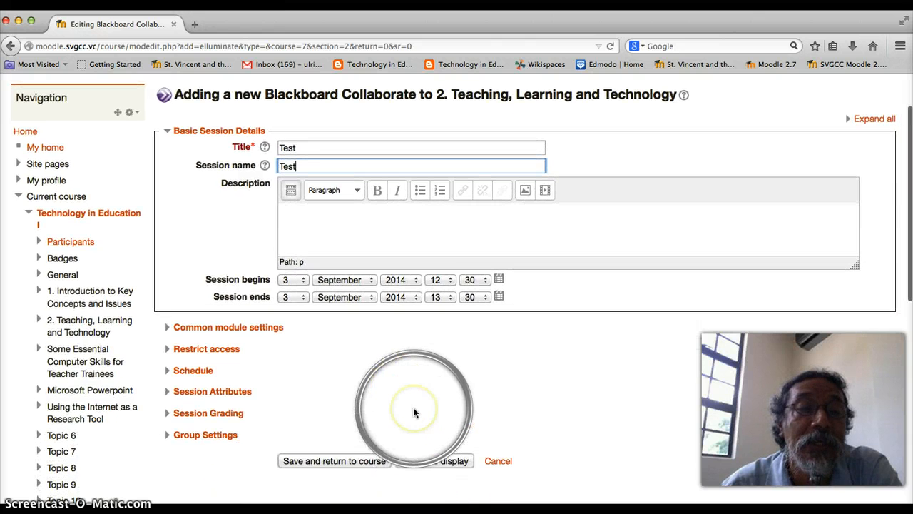
scroll(414, 413, "down", 2)
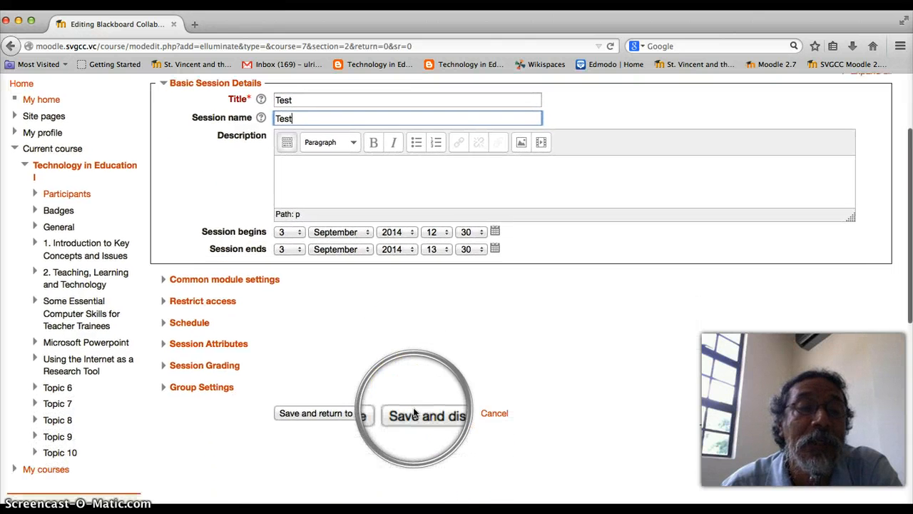
left_click(227, 280)
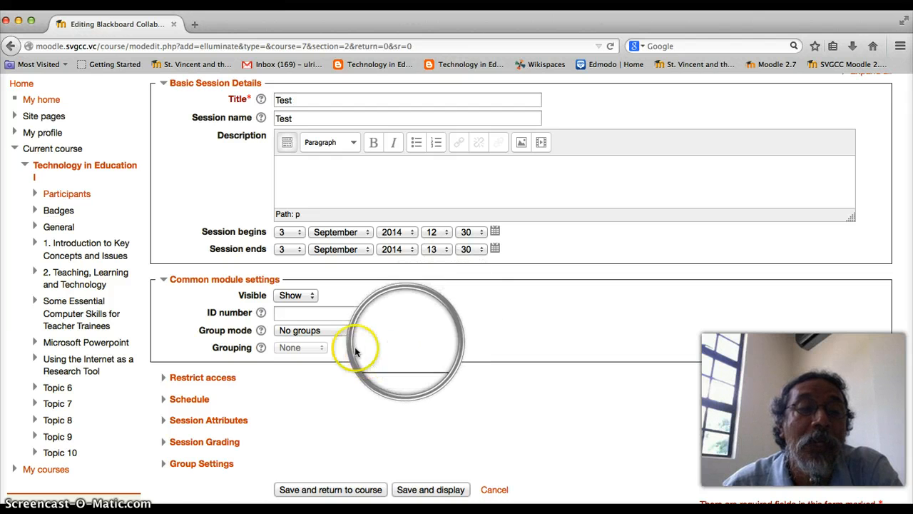
scroll(433, 337, "down", 1)
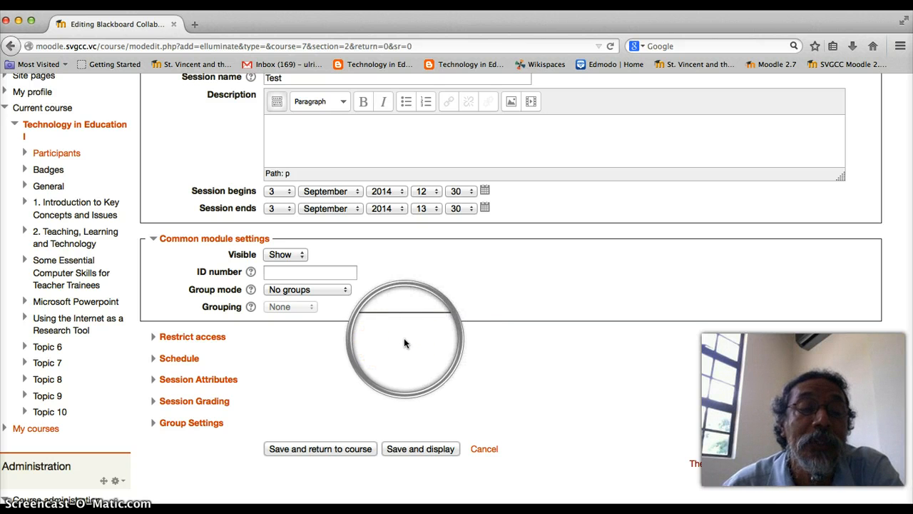
- Expand Schedule settings, leaving early session entry at 30 with its display unticked
left_click(180, 361)
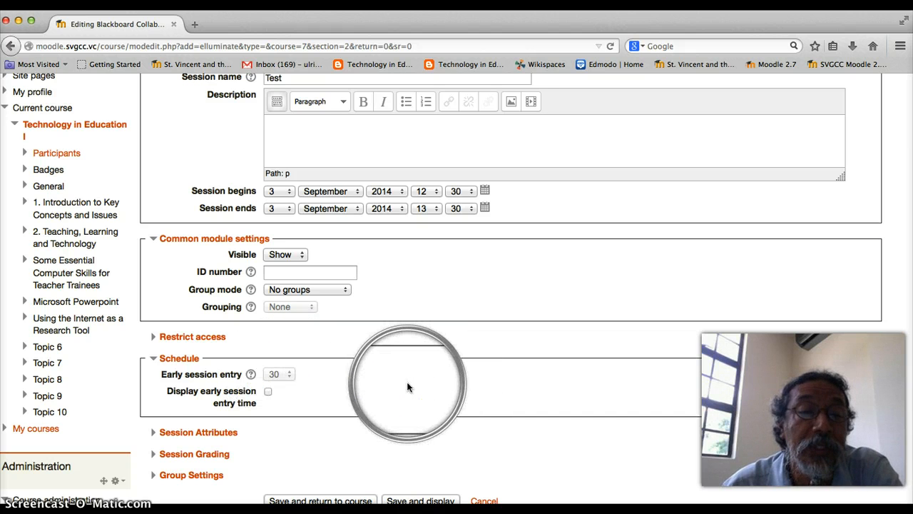
scroll(408, 386, "down", 2)
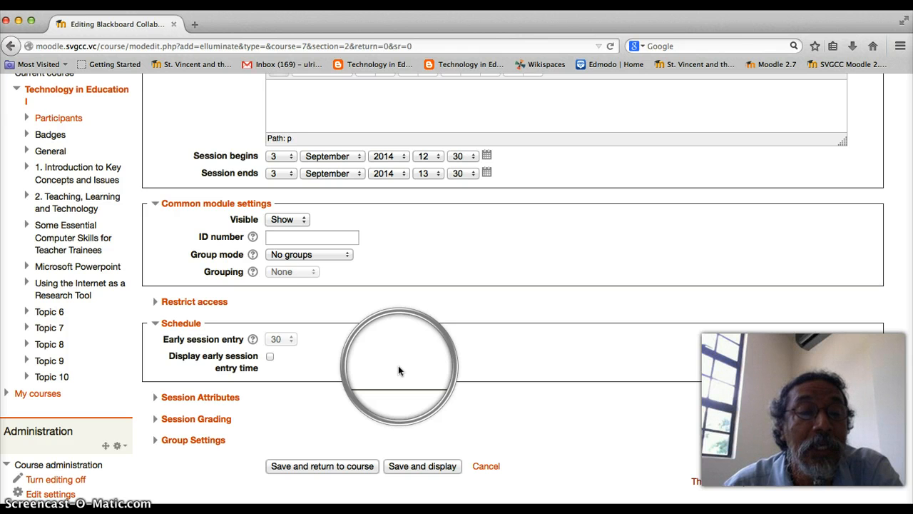
- Expand Session Attributes and set Max talkers to 3, keeping recording mode Manual
left_click(218, 402)
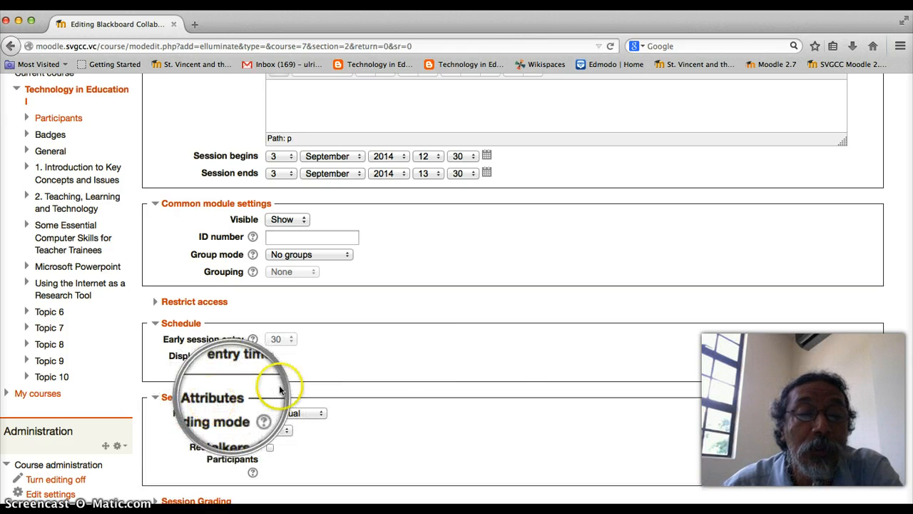
scroll(437, 400, "down", 2)
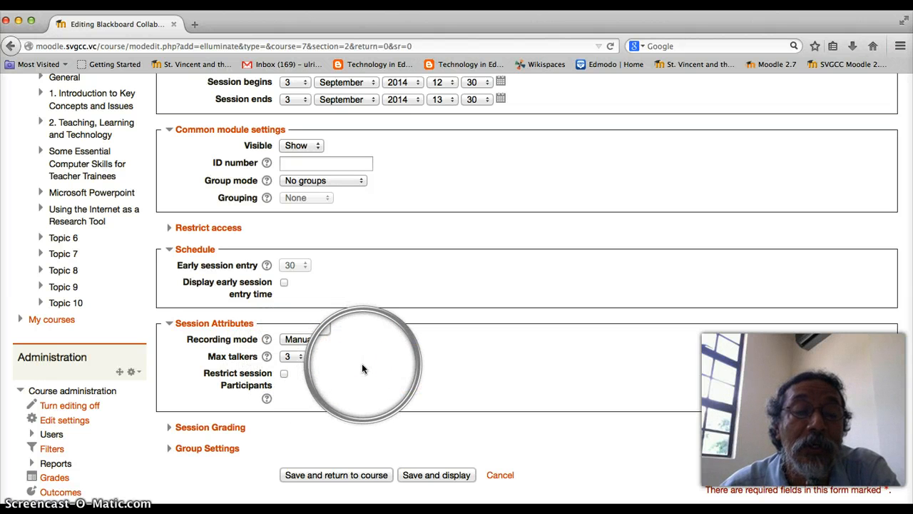
left_click(301, 359)
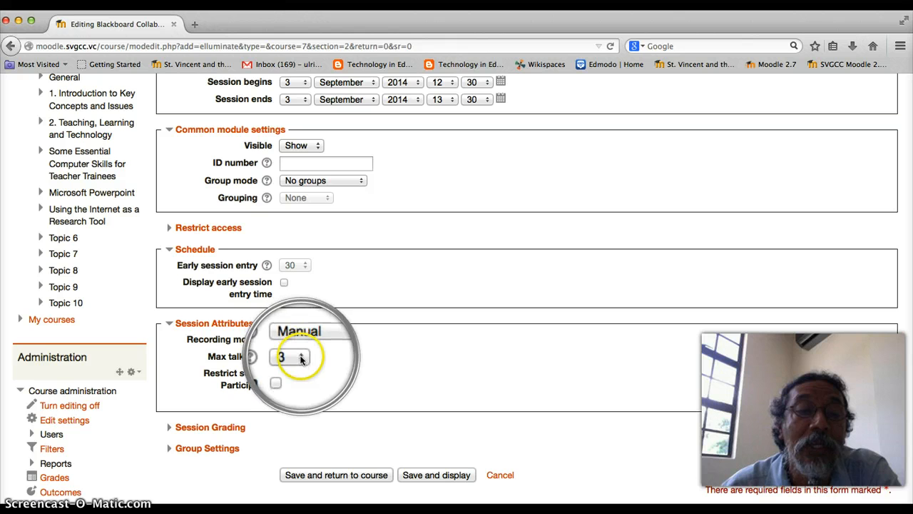
left_click(302, 360)
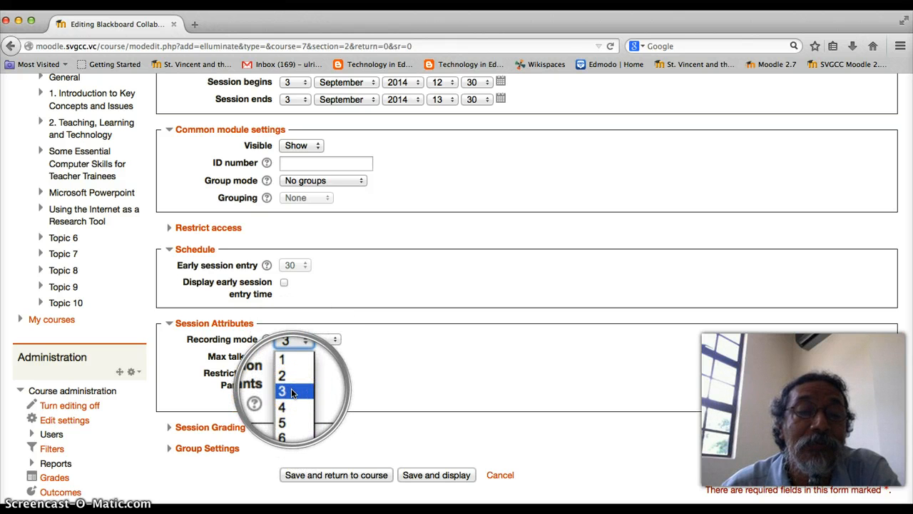
left_click(291, 392)
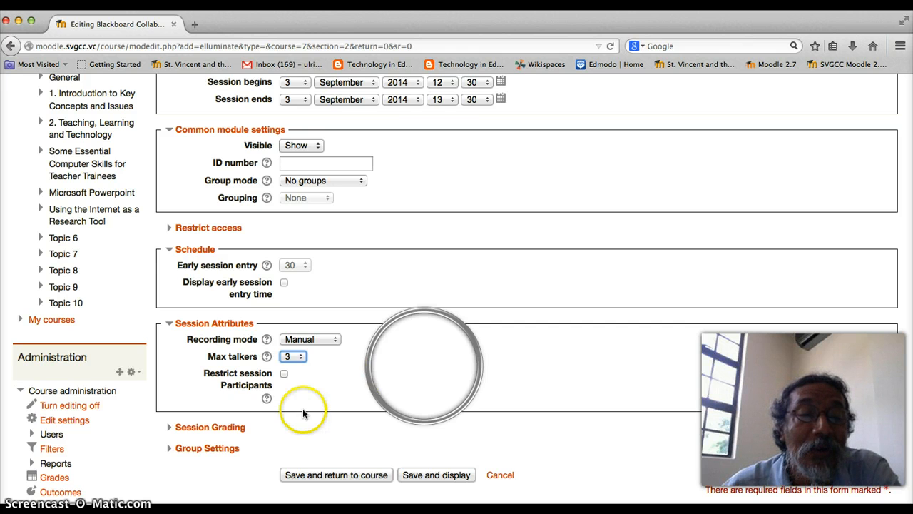
- Expand Session Grading (No grade) and Group Settings (custom group session name None)
left_click(204, 428)
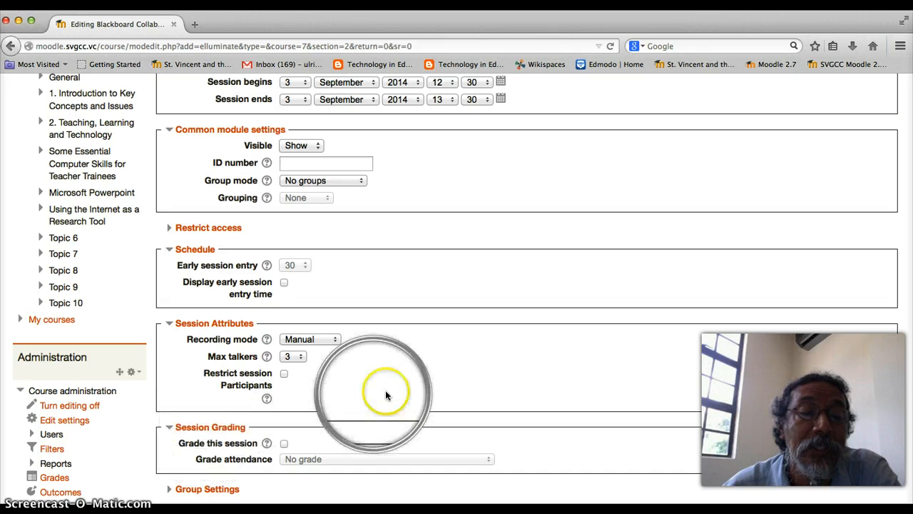
scroll(386, 396, "down", 1)
scroll(386, 395, "down", 3)
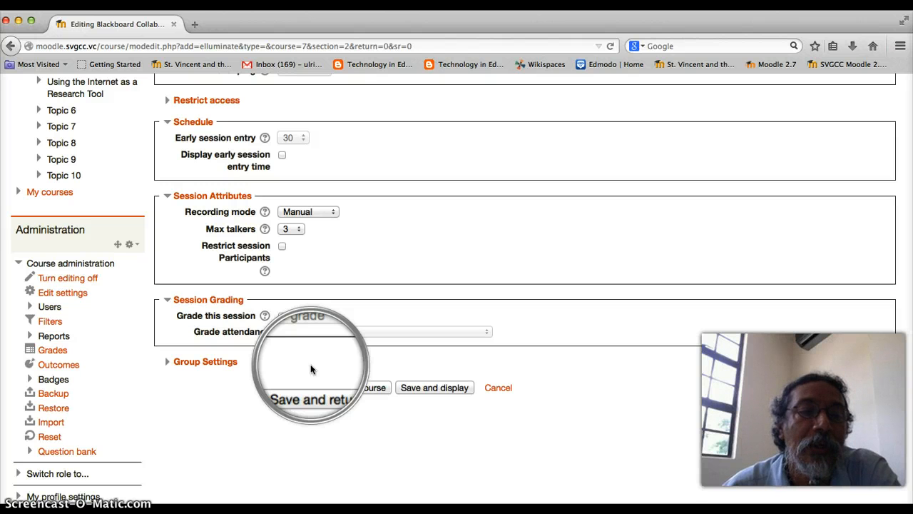
left_click(217, 362)
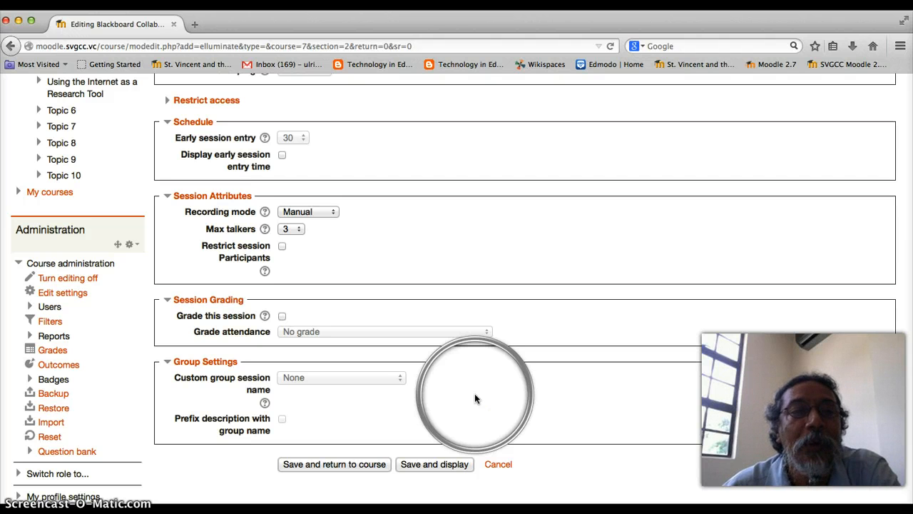
scroll(476, 399, "down", 2)
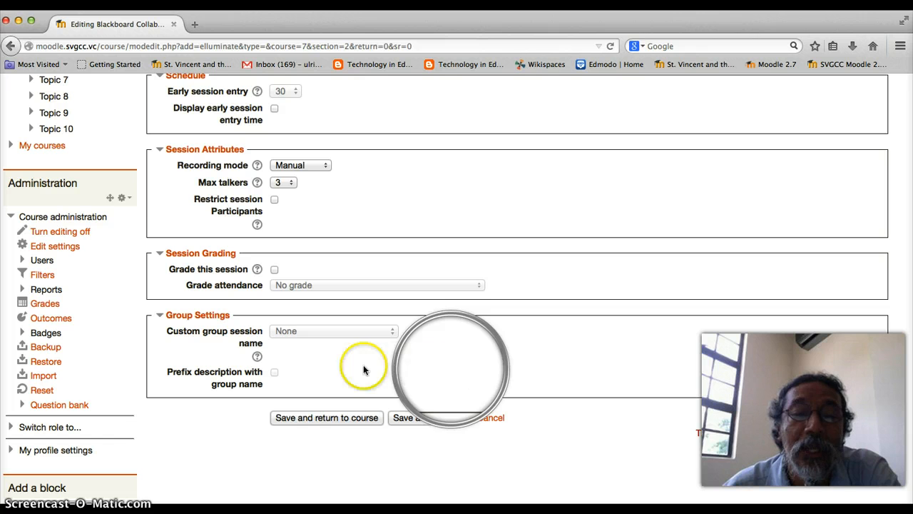
- Save the Test session and return to the course page
left_click(324, 421)
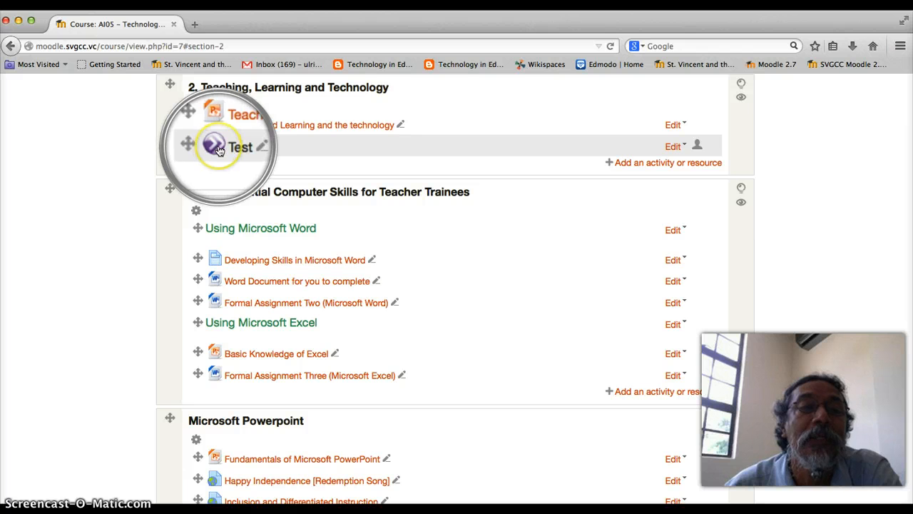
left_click(228, 148)
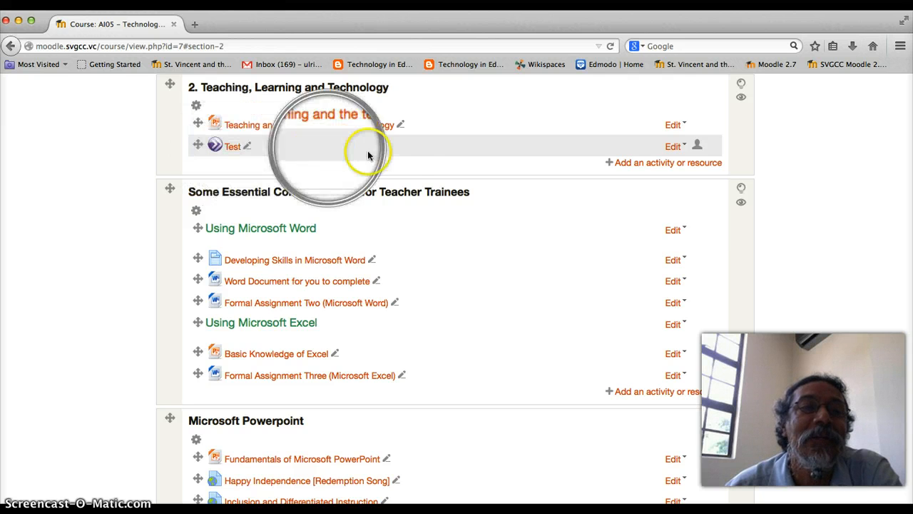
- Open the Test session's information page showing its 3 September 2014, 12:30–1:30 PM times
left_click(232, 150)
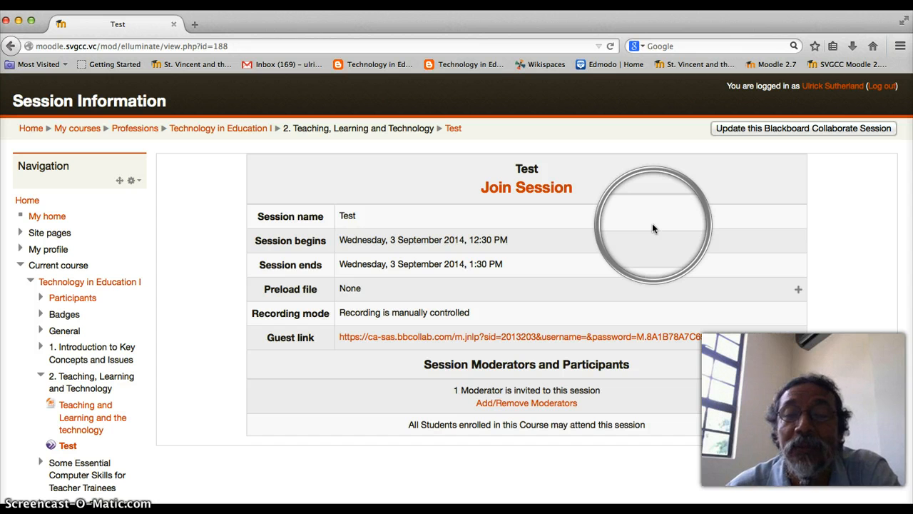
left_click(609, 225)
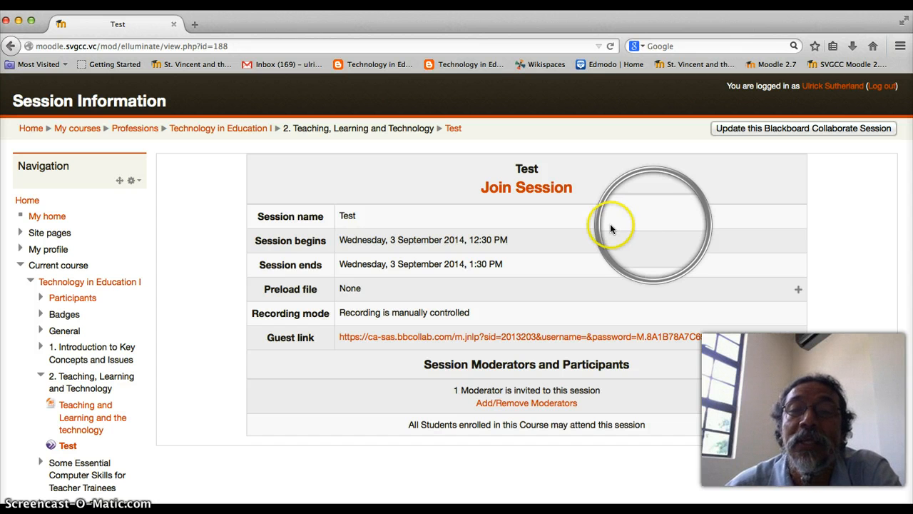